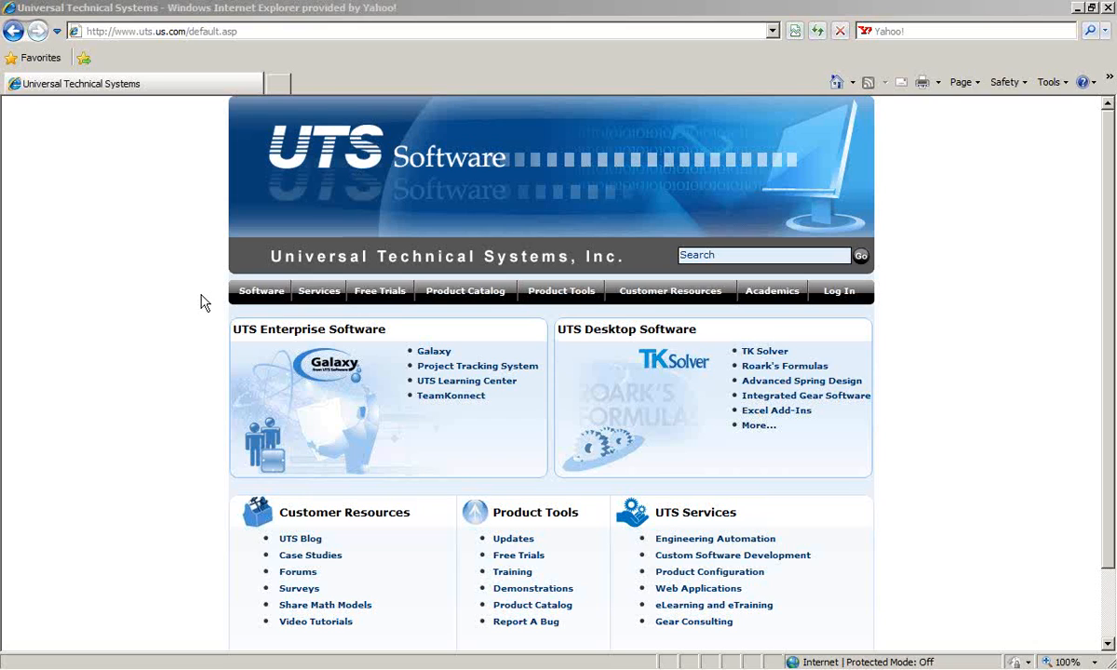
# Switch to Advanced Spring Design and open the search for saved designs and part numbers.
pyautogui.click(587, 658)
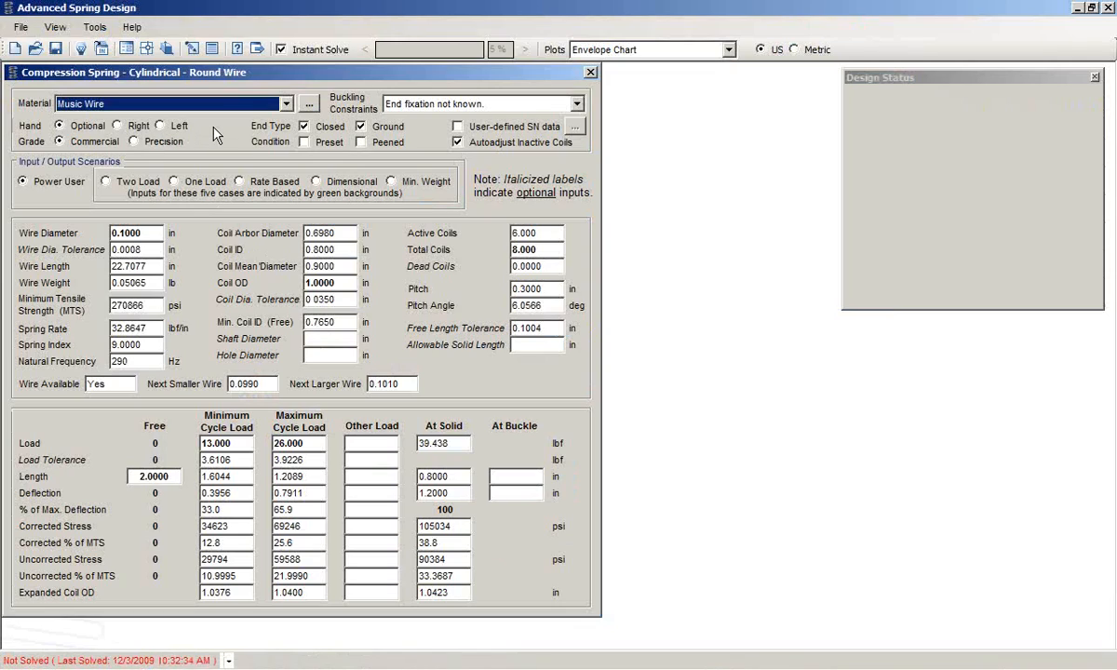
pyautogui.click(19, 27)
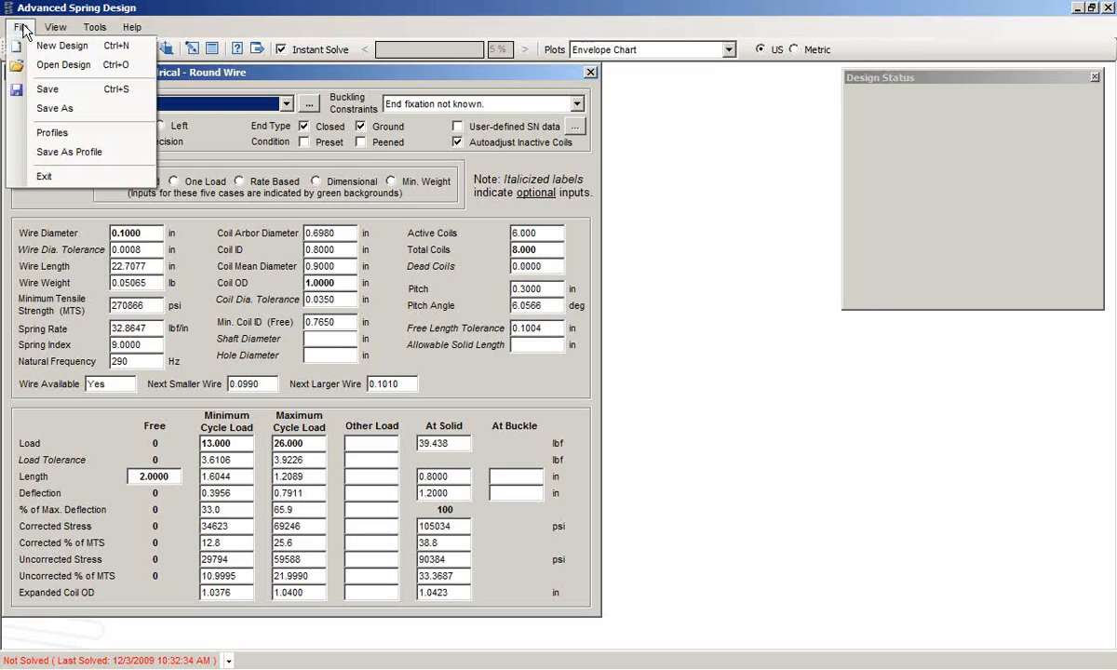
pyautogui.click(53, 67)
pyautogui.moveTo(284, 110); pyautogui.dragTo(122, 78)
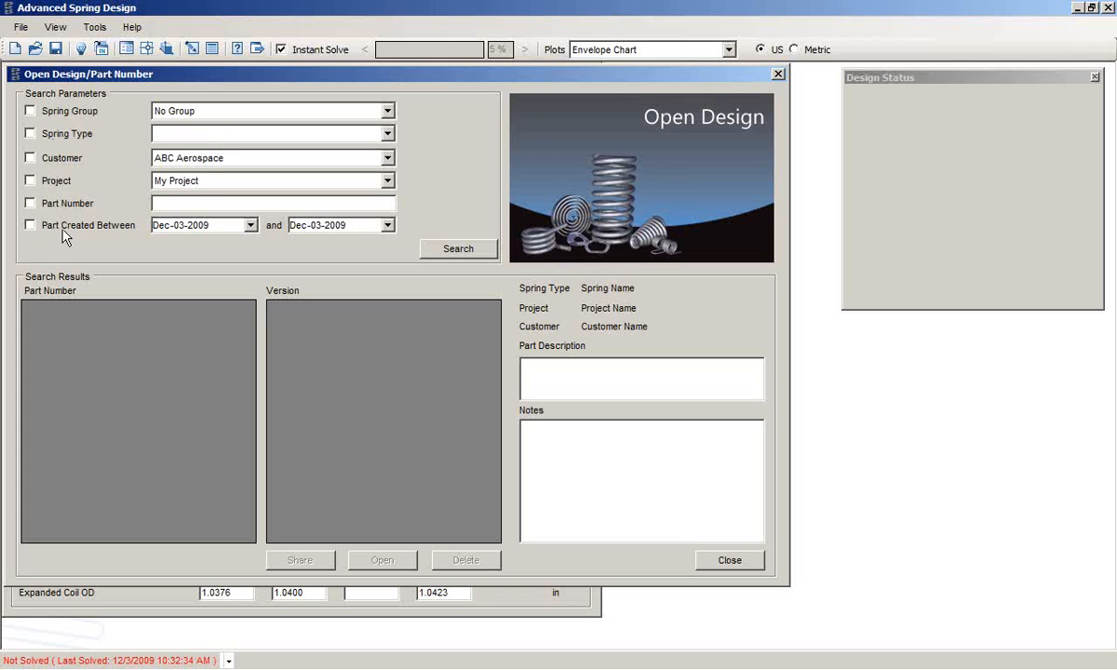
# Choose the Compression spring group and review the spring type, customer, project and part number search parameters.
pyautogui.click(387, 110)
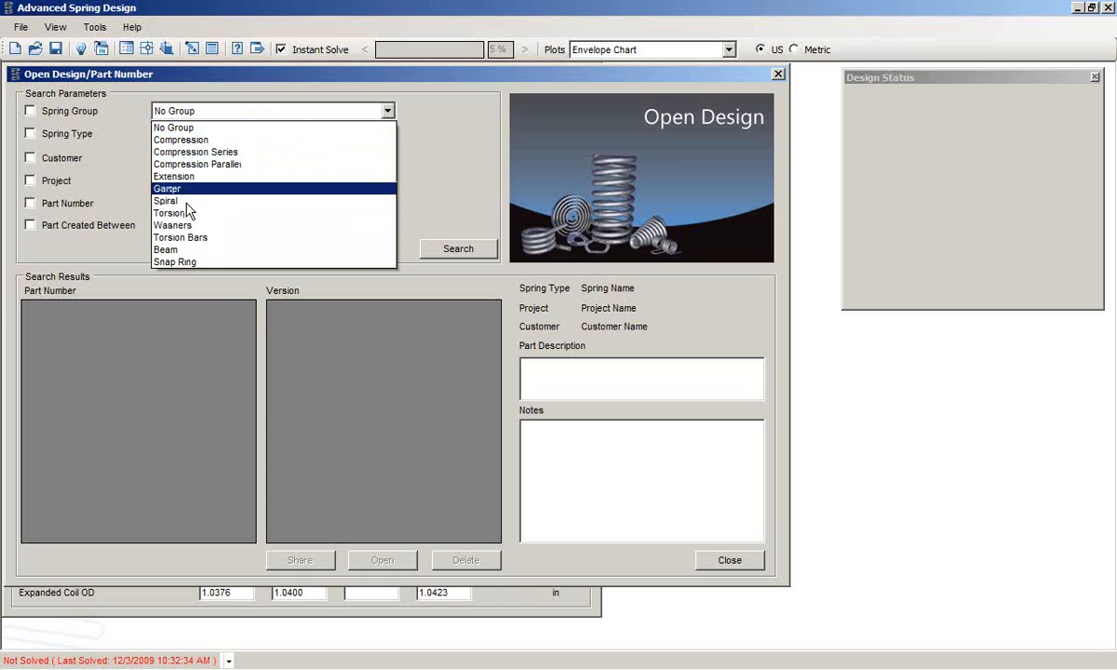
pyautogui.click(185, 141)
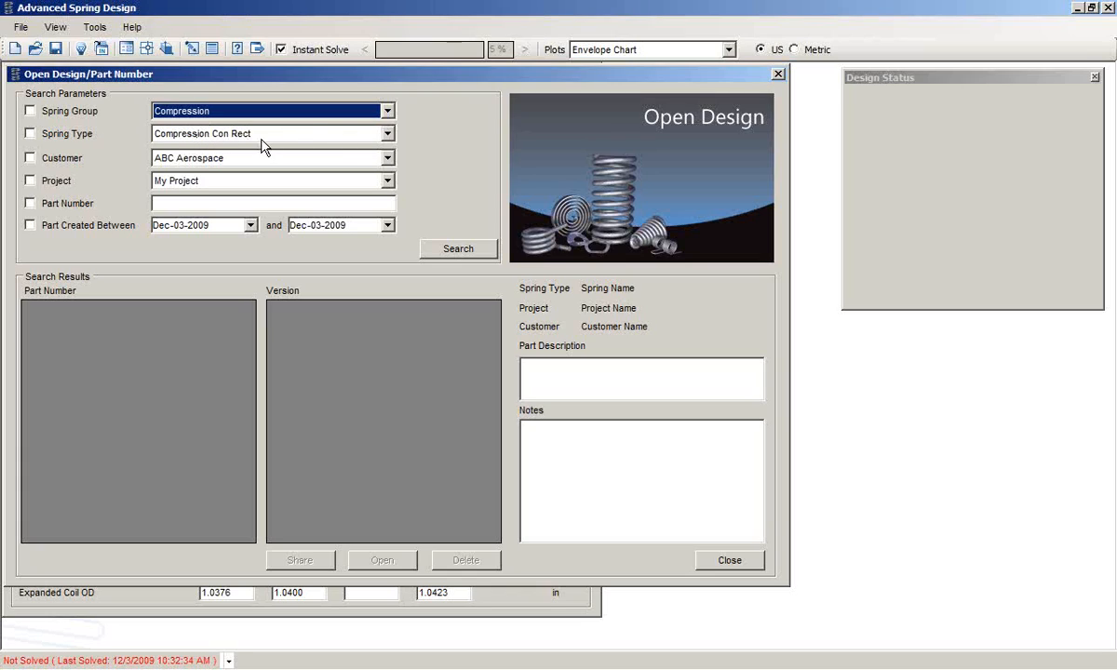
pyautogui.click(365, 133)
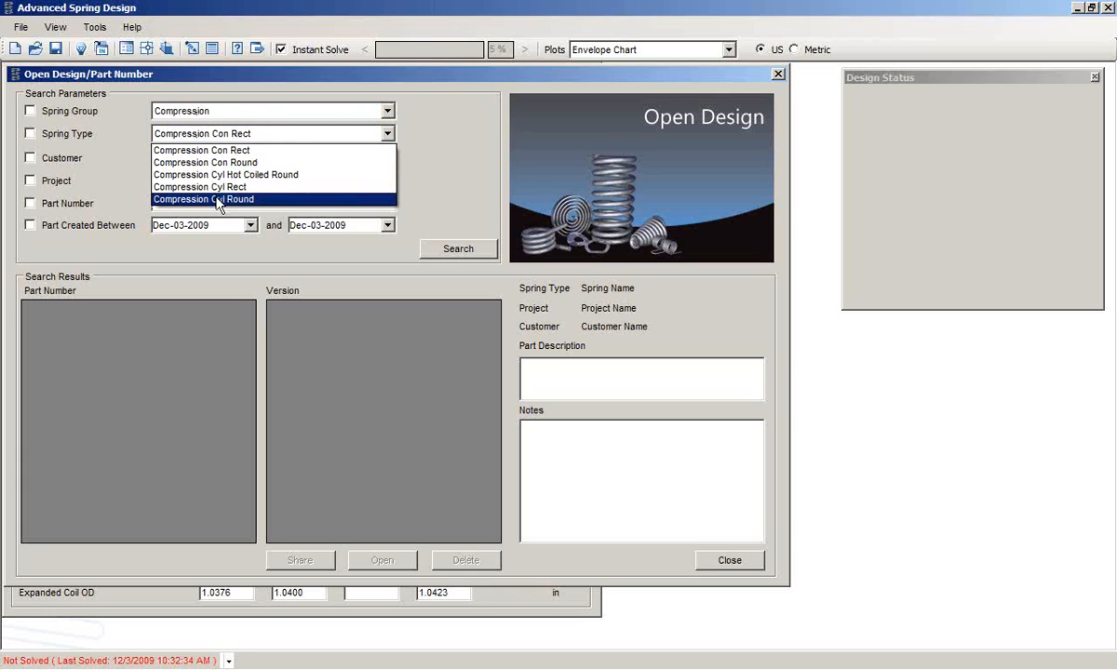
pyautogui.click(245, 147)
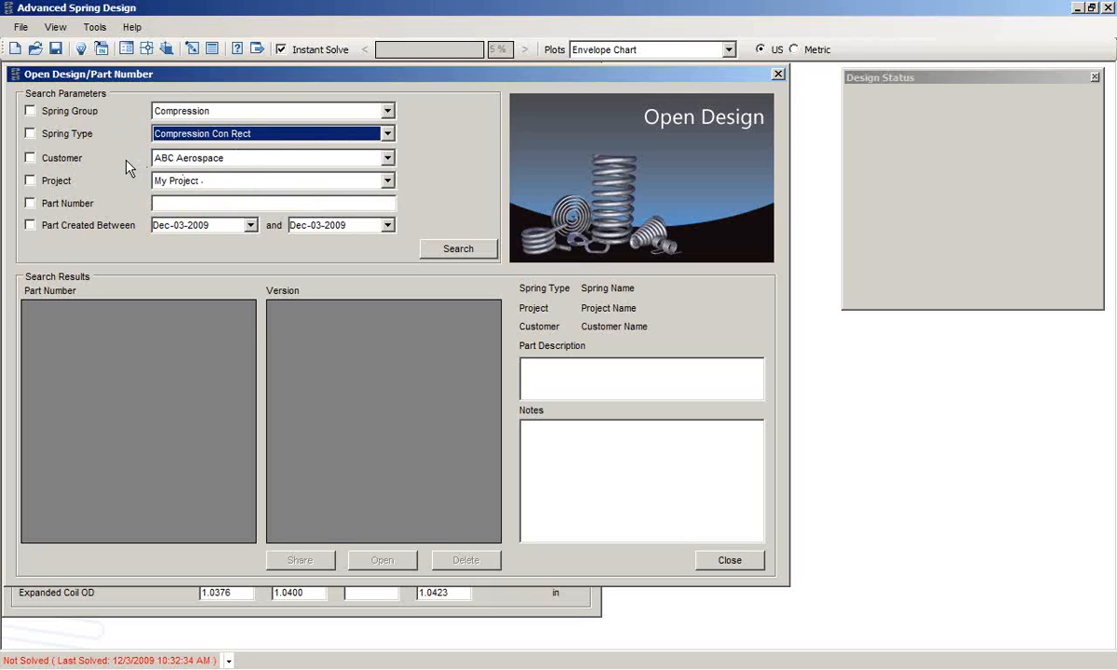
pyautogui.click(386, 160)
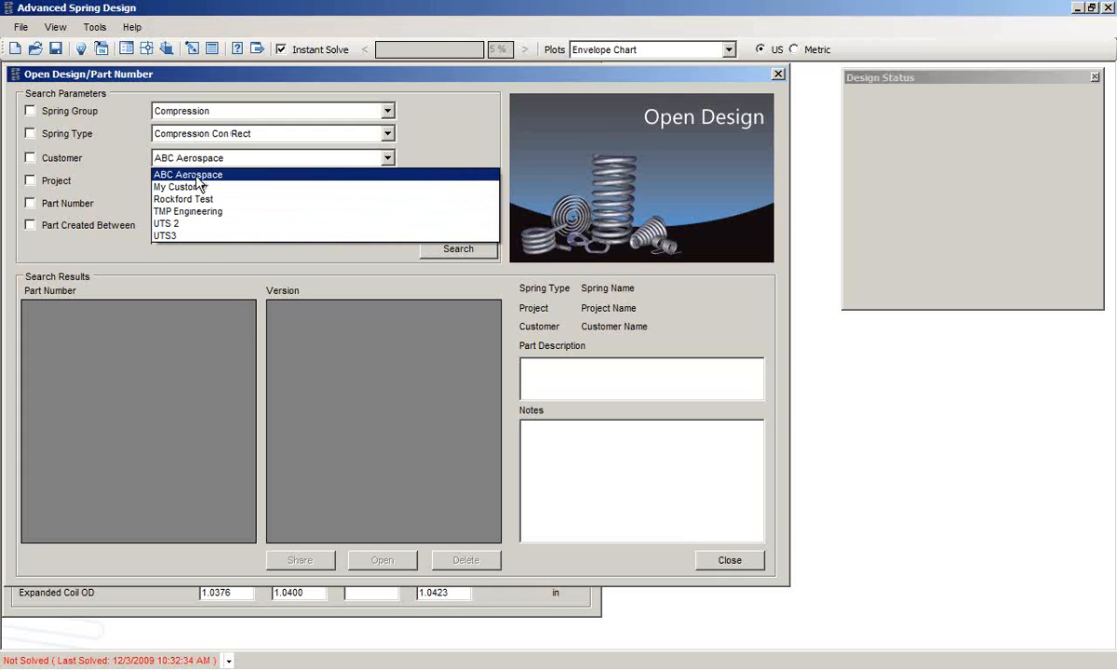
pyautogui.click(231, 161)
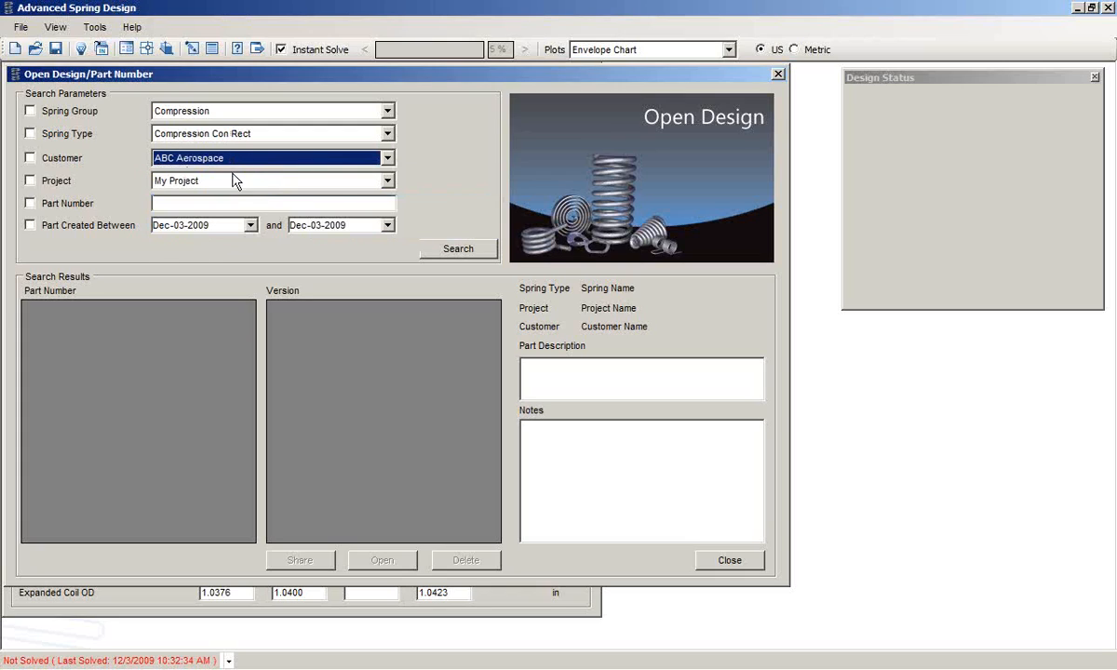
pyautogui.click(388, 182)
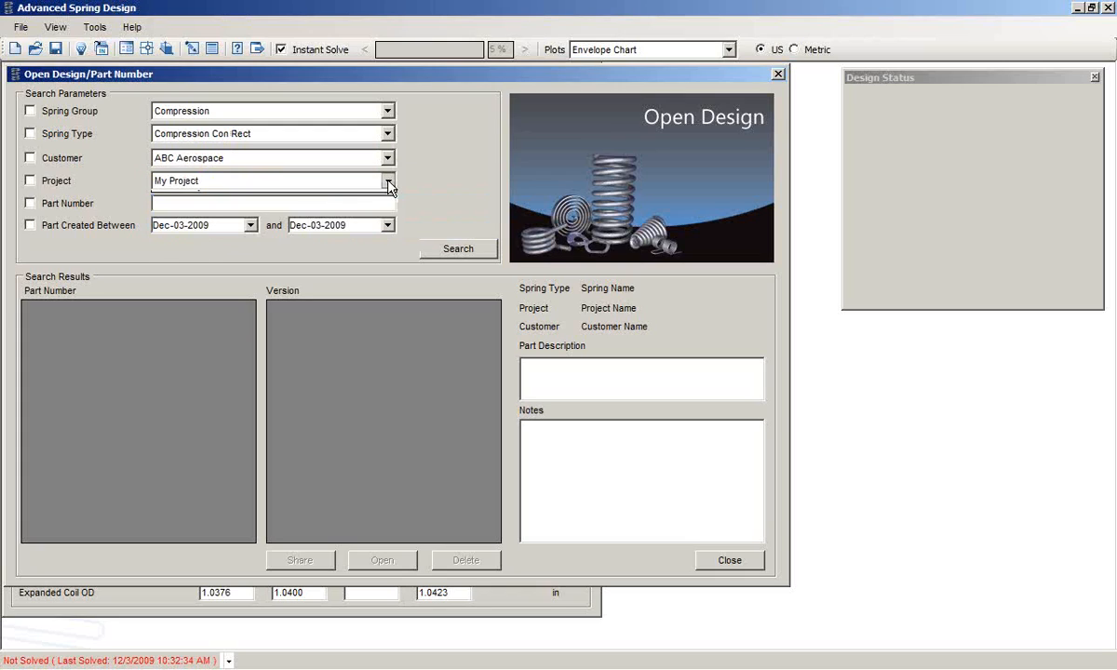
pyautogui.click(204, 183)
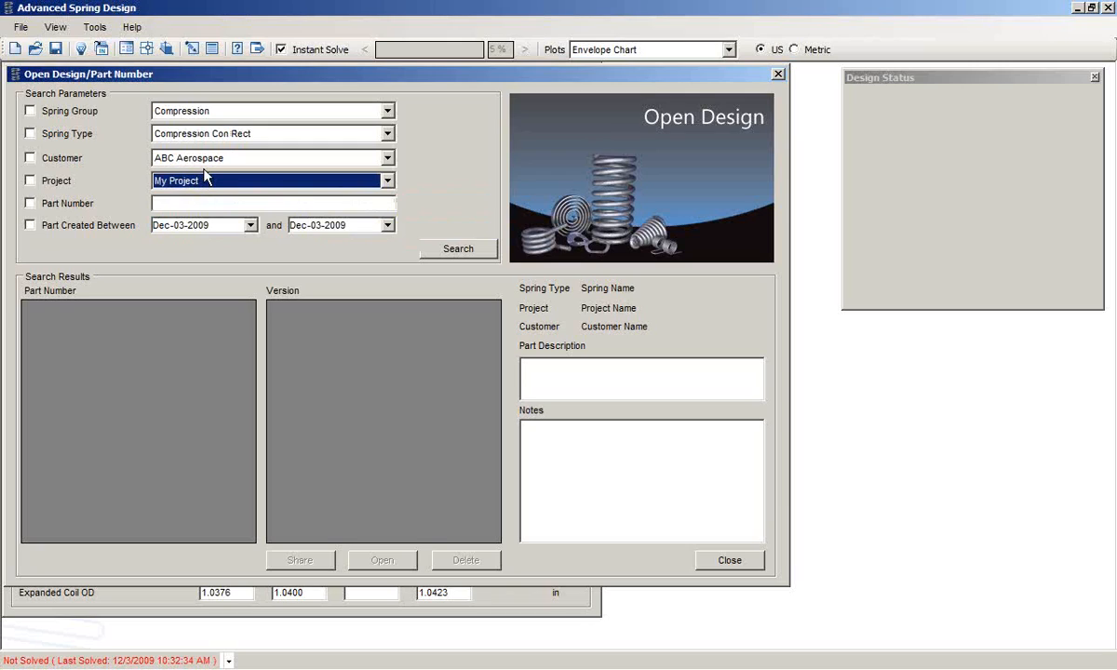
pyautogui.click(163, 204)
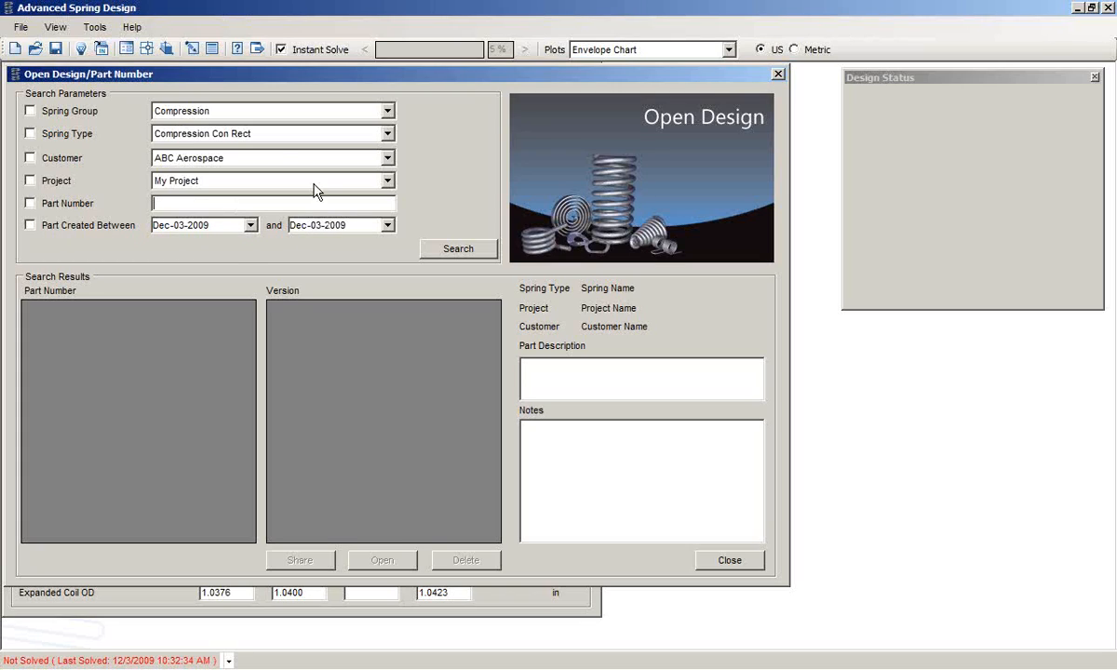
# Search saved designs by the Compression spring group and the Compression Cyl Round spring type.
pyautogui.click(363, 134)
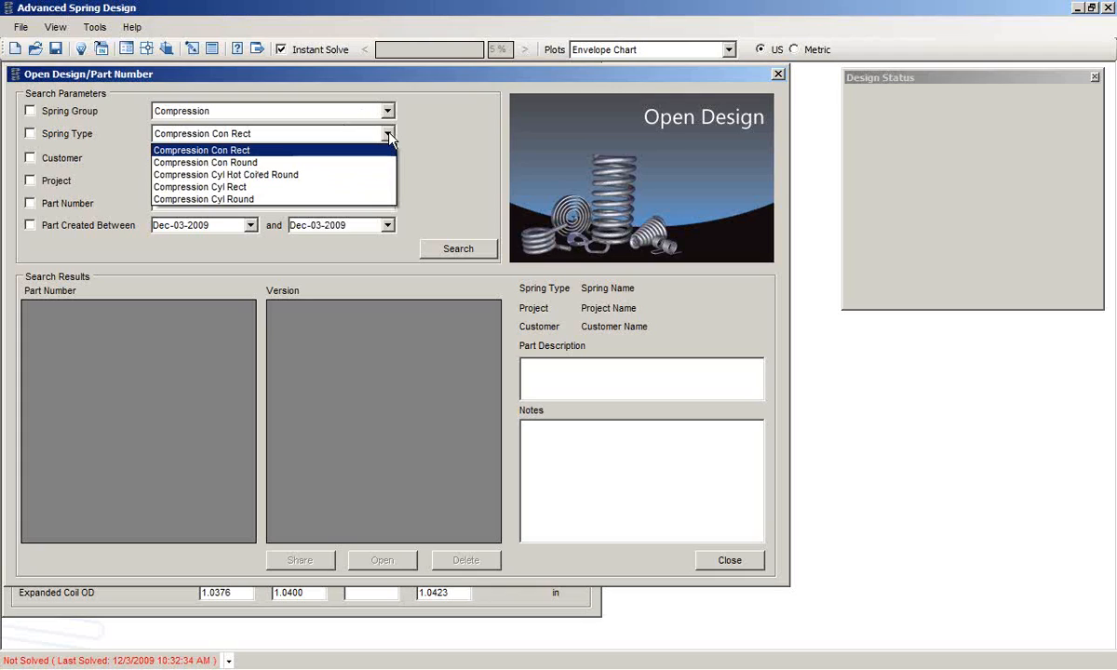
pyautogui.click(233, 199)
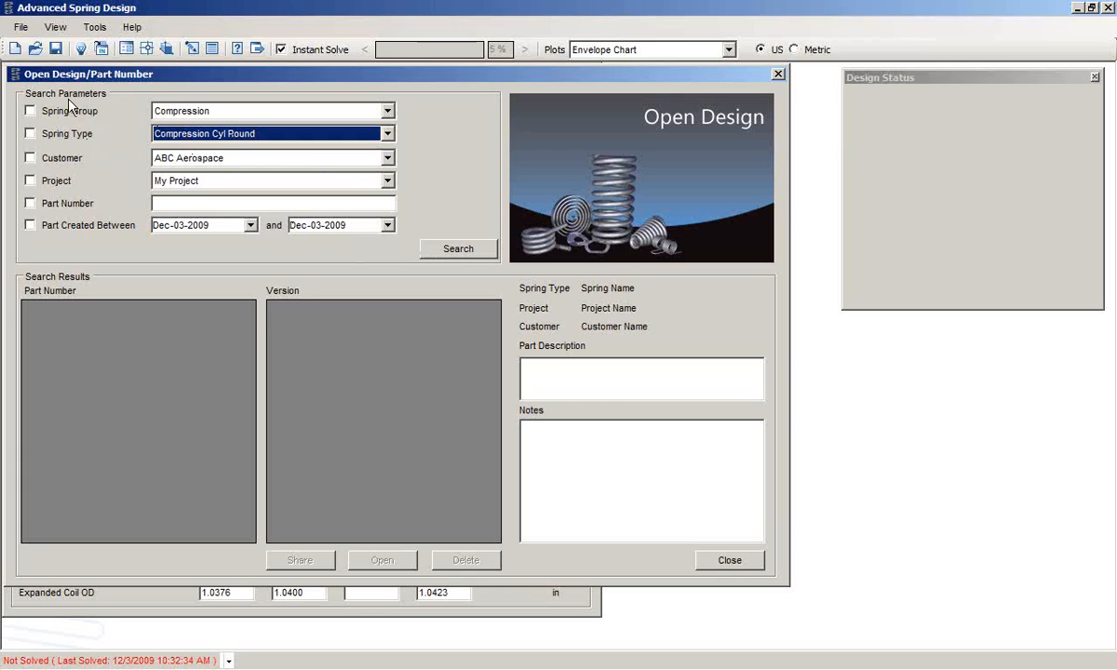
pyautogui.click(31, 110)
pyautogui.click(31, 134)
pyautogui.click(428, 244)
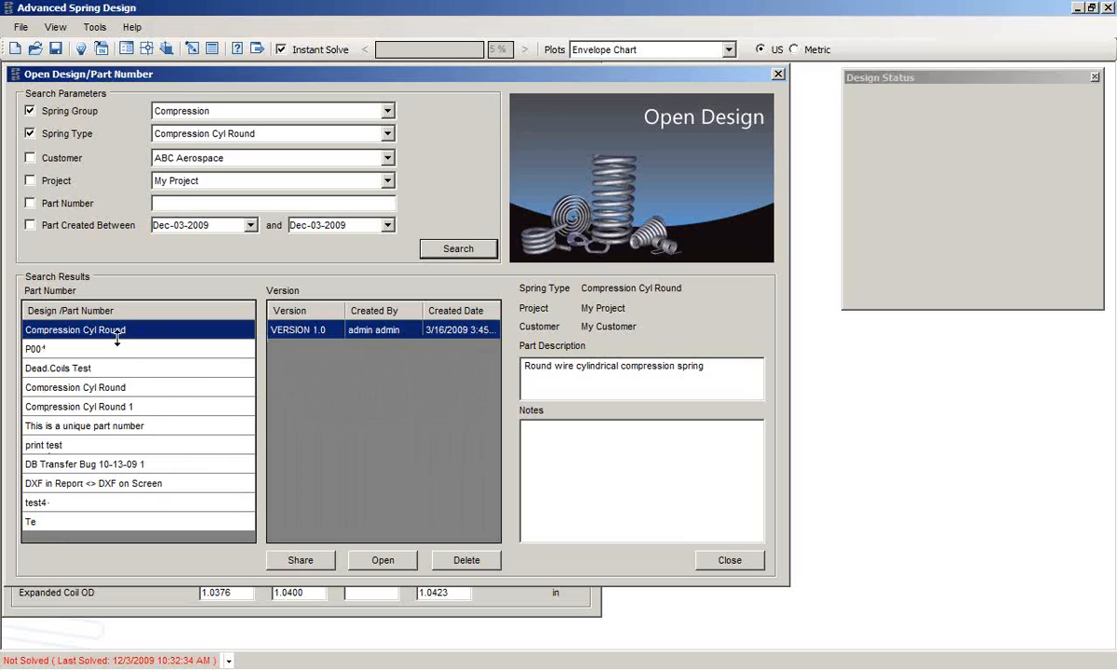
# Examine the version details of Dead Coils Test and the Compression Cyl Round design below it, then close the search without opening one.
pyautogui.click(82, 368)
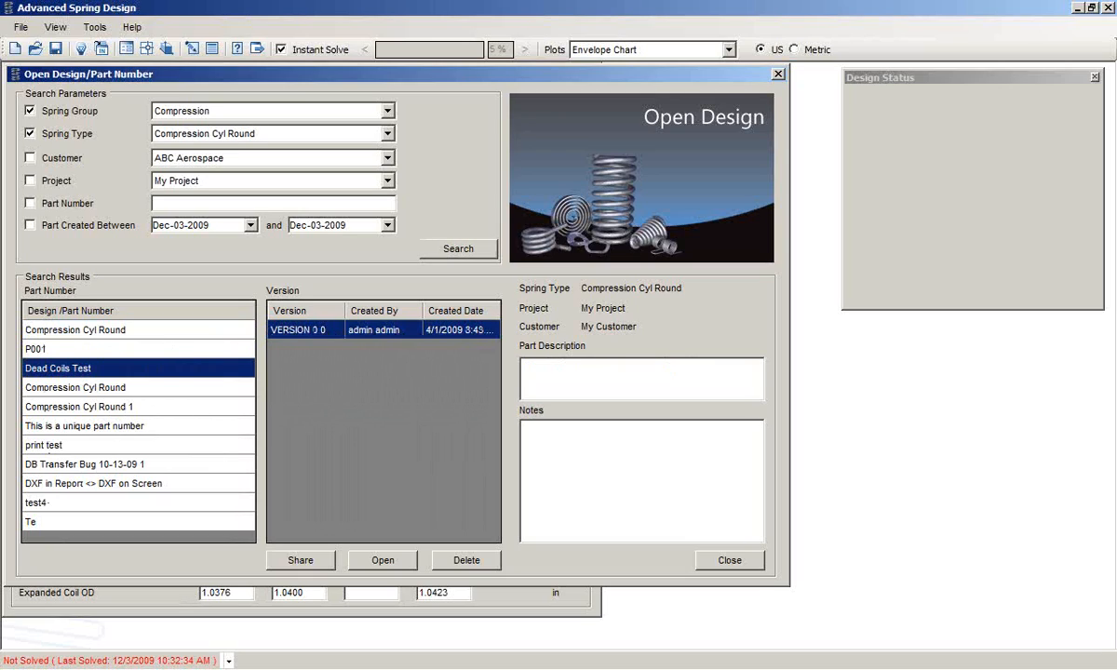
pyautogui.click(95, 385)
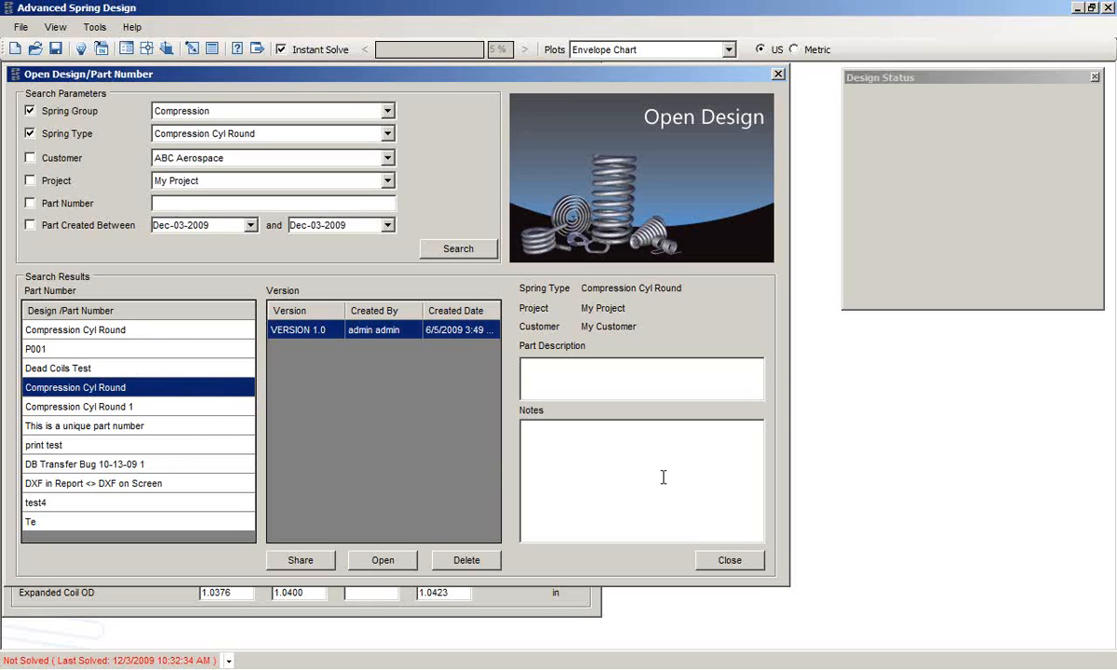
pyautogui.click(730, 559)
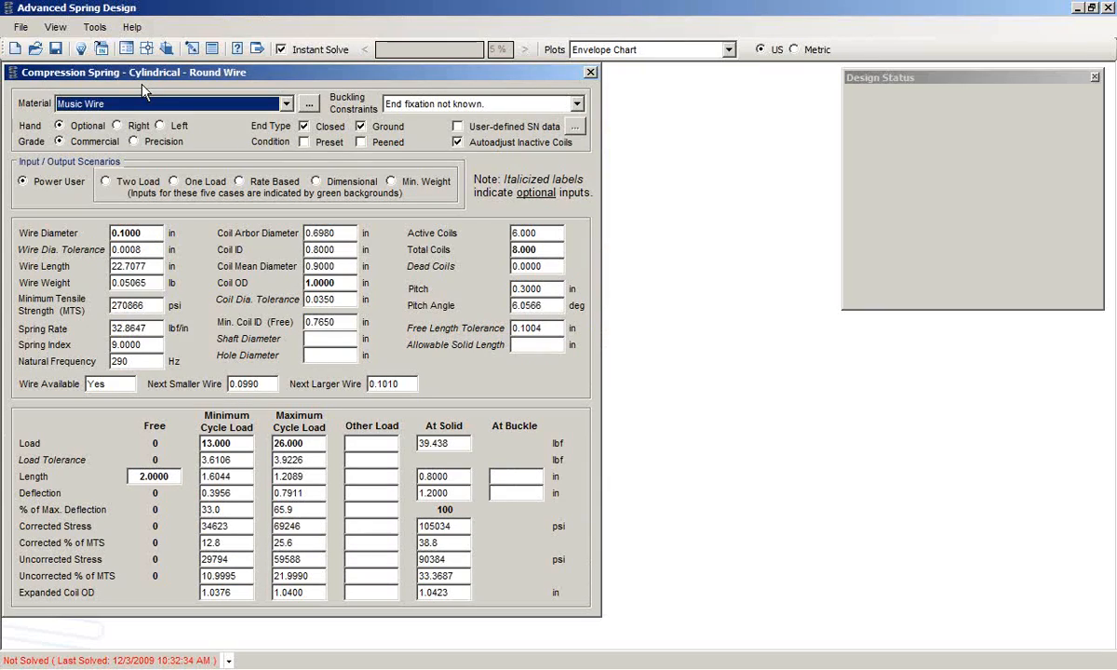
# Save the current compression spring inputs as a Global Profile named "Tutorial Compression".
pyautogui.click(20, 28)
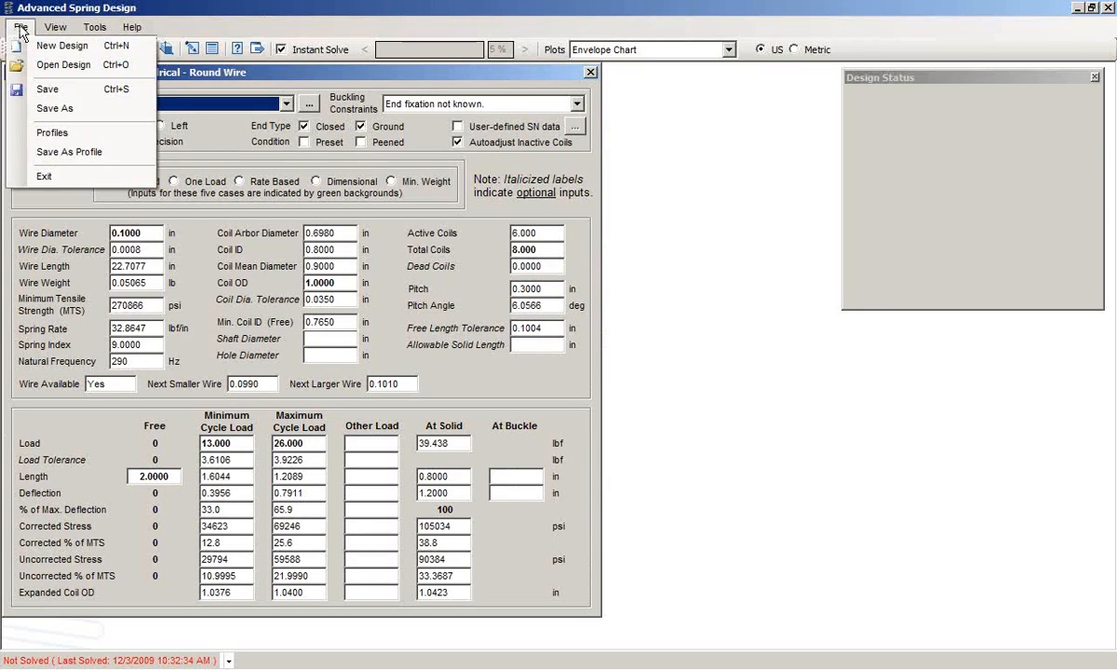
pyautogui.click(70, 153)
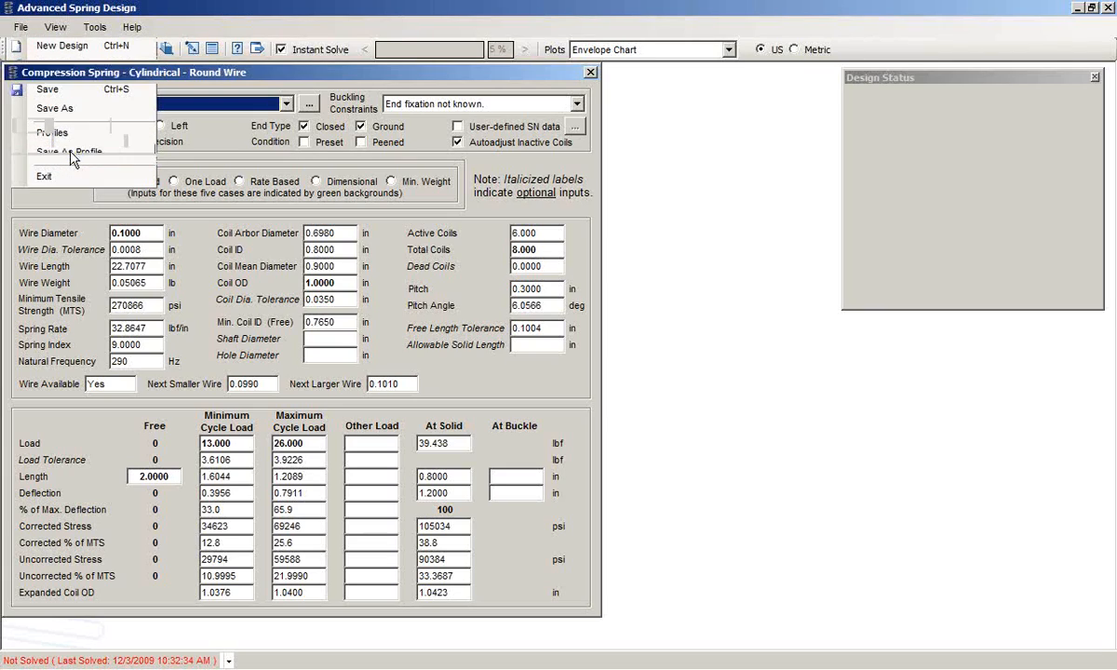
pyautogui.click(514, 312)
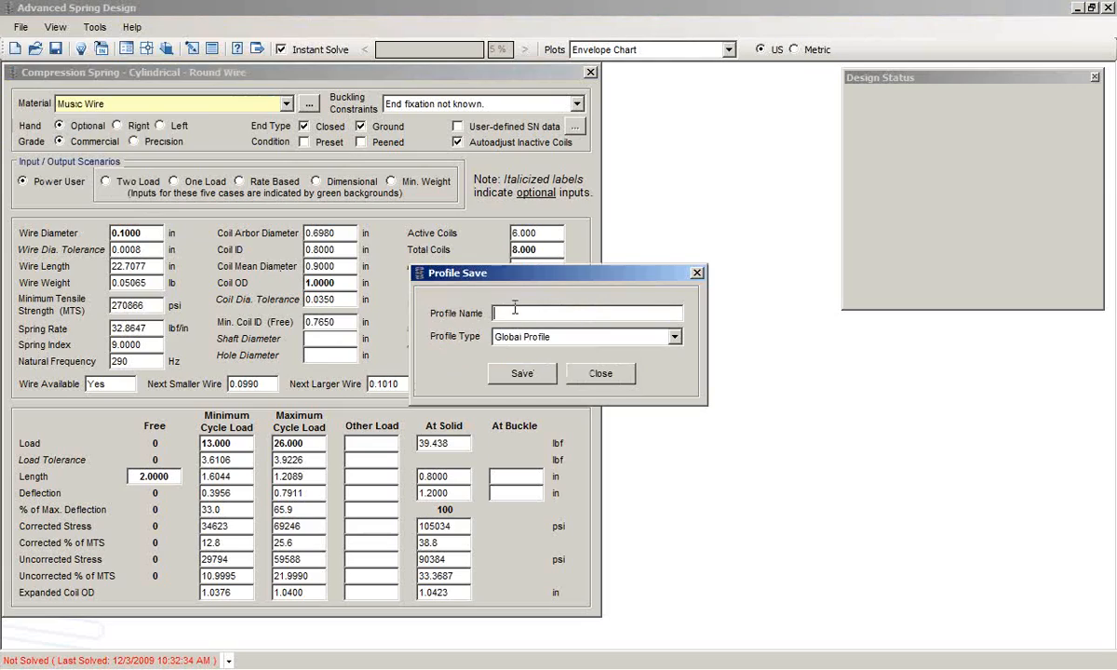
pyautogui.write('Tutorial Compression')
pyautogui.click(675, 338)
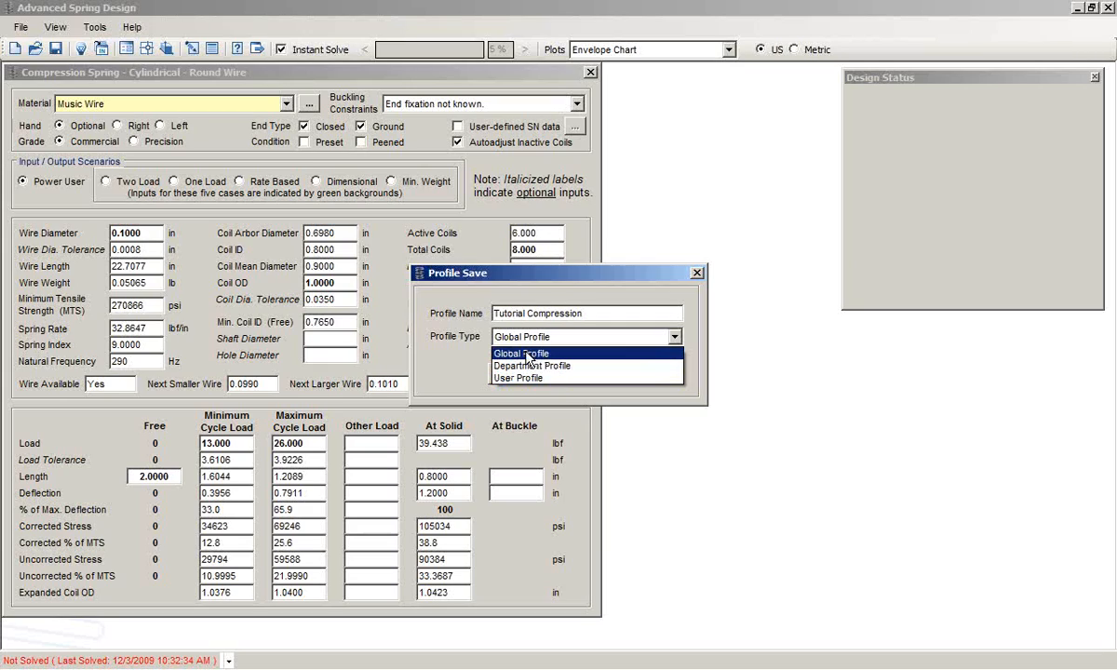
pyautogui.click(541, 354)
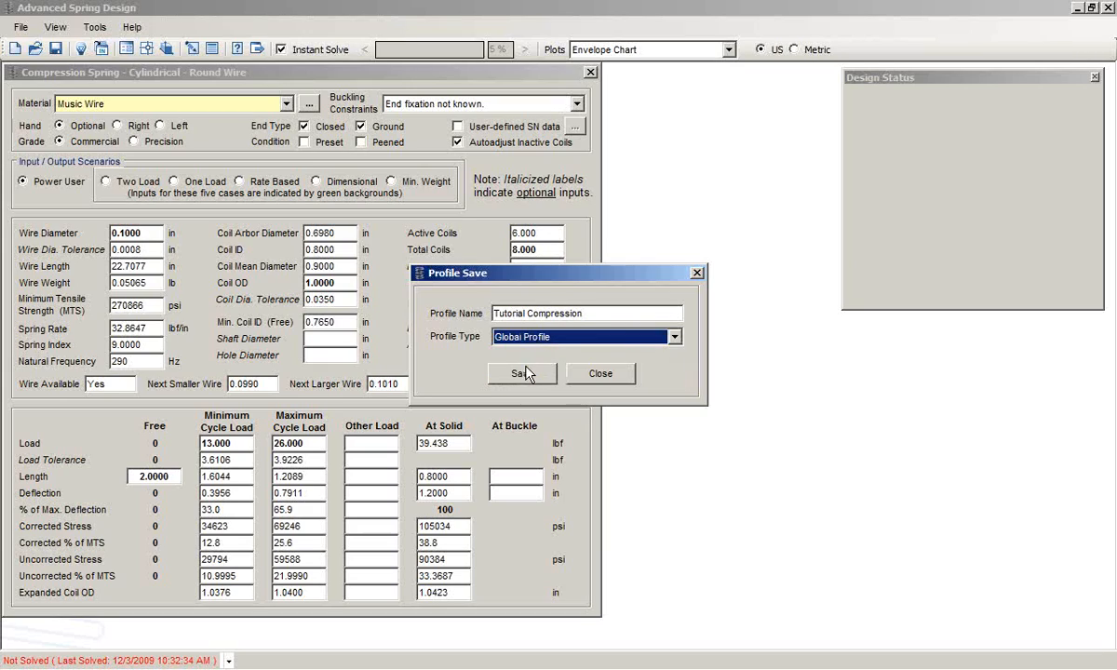
pyautogui.click(523, 373)
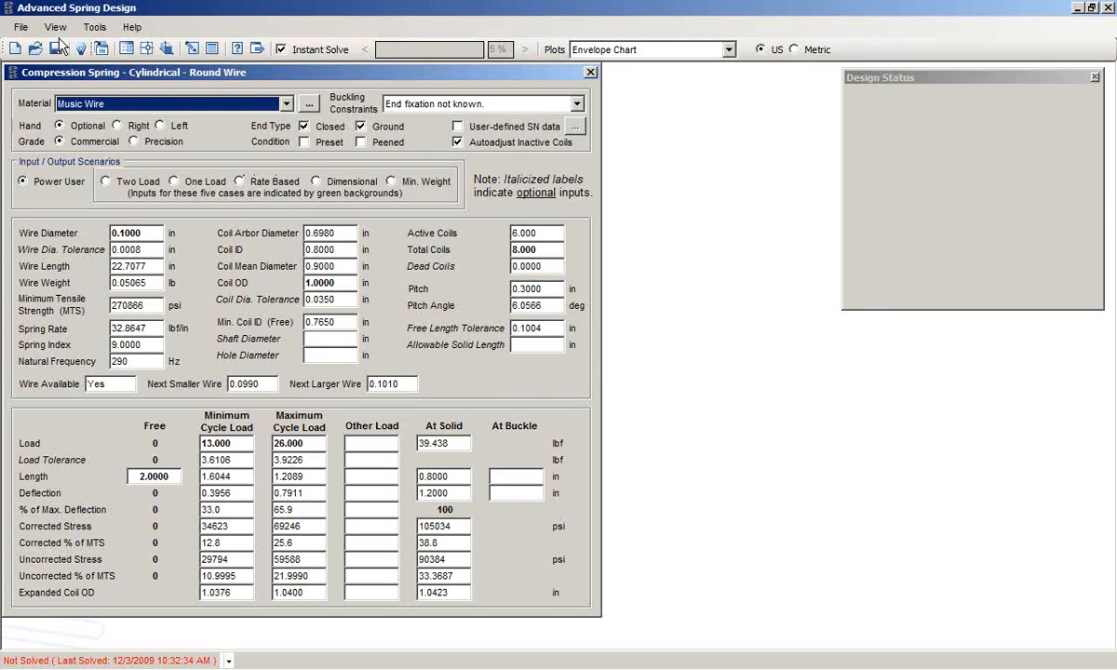
# Open the Tutorial Compression profile of the Compression Cyl Round spring type for editing.
pyautogui.click(20, 28)
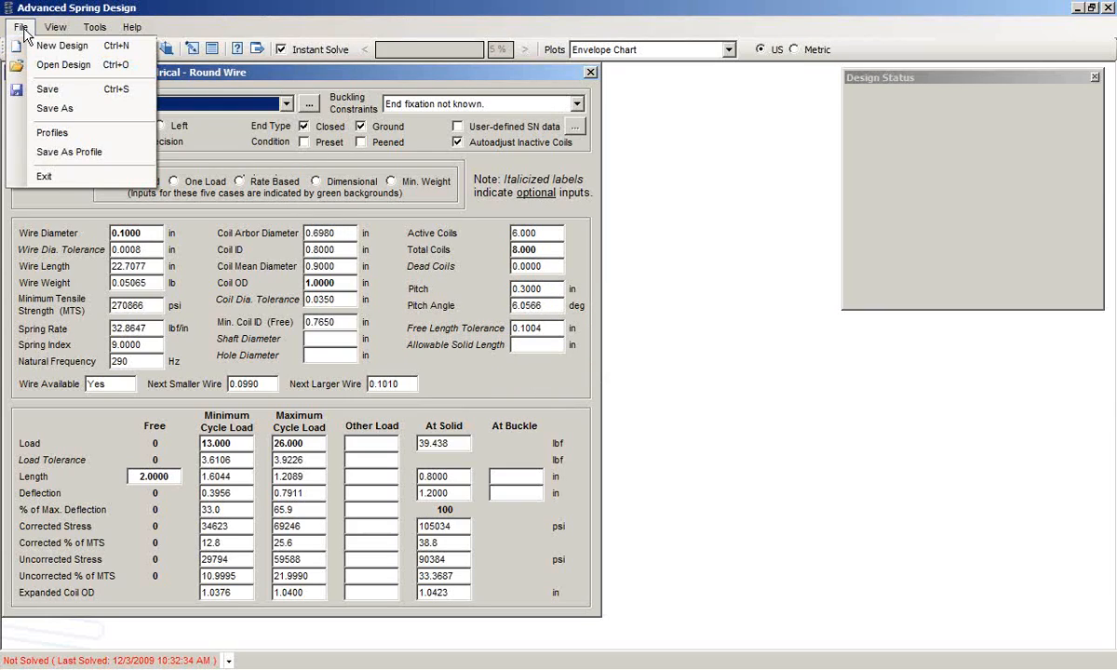
pyautogui.click(53, 136)
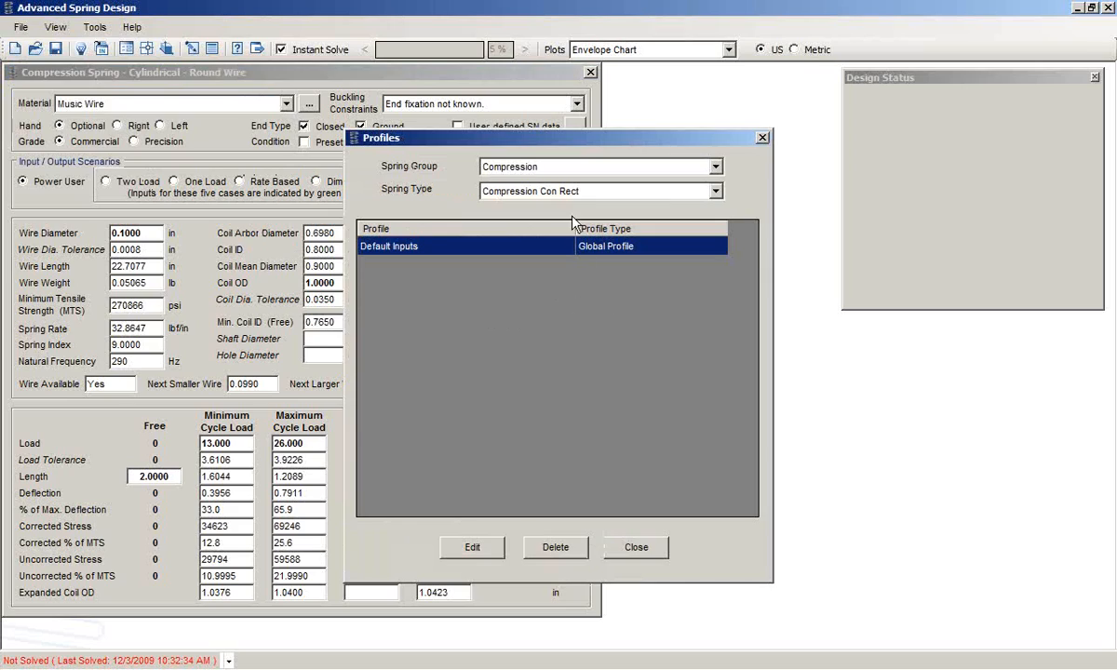
pyautogui.click(718, 190)
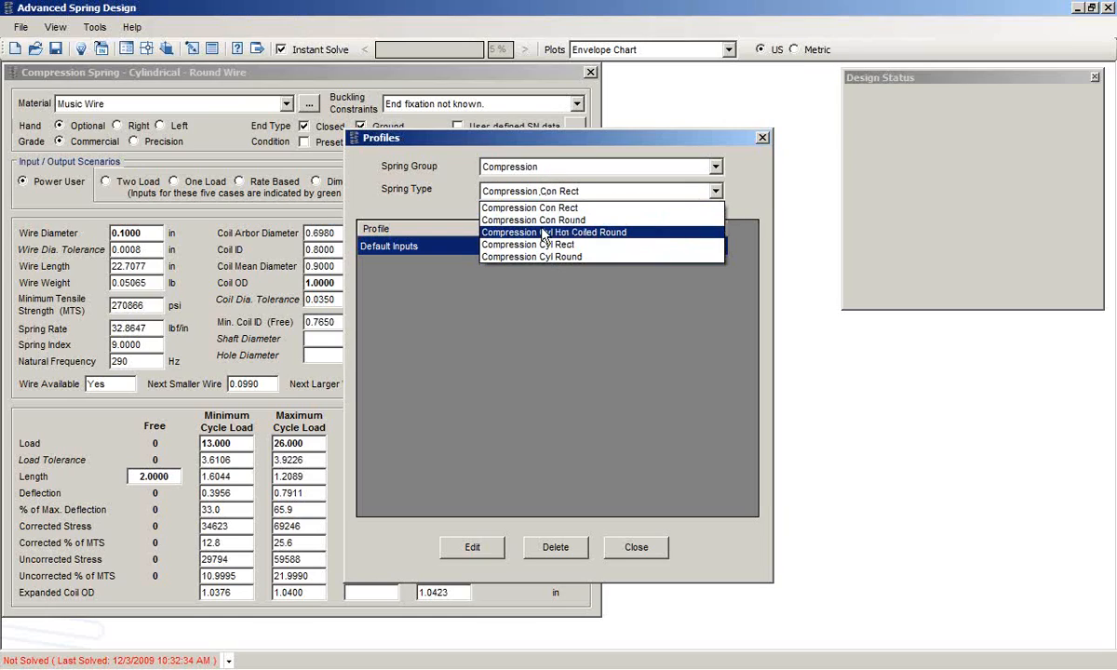
pyautogui.click(553, 257)
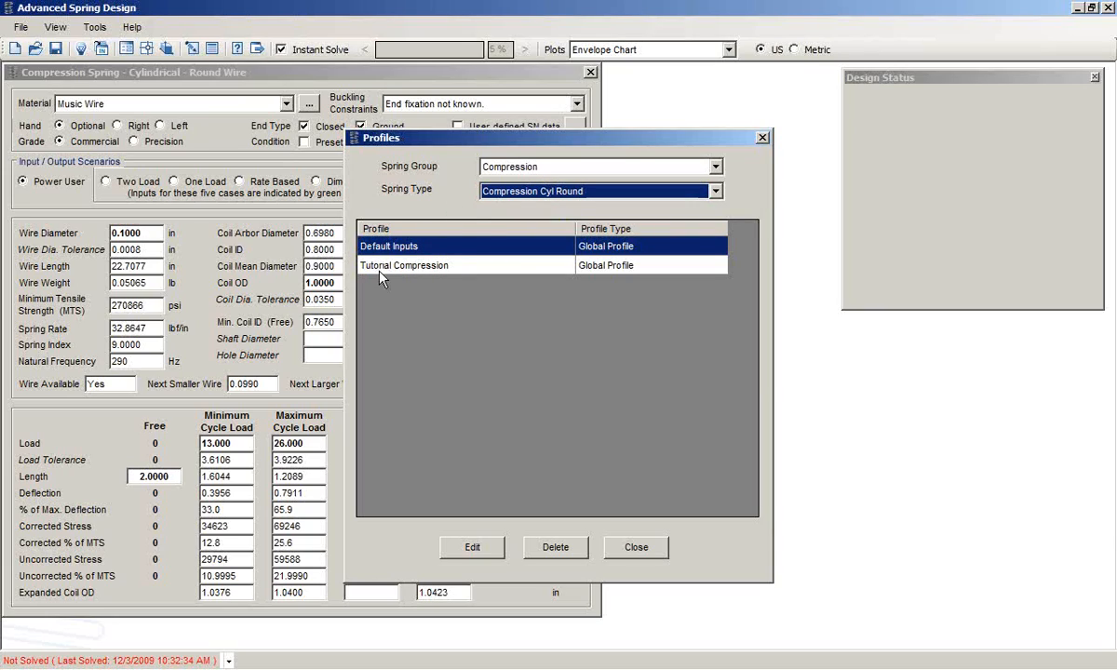
pyautogui.click(444, 267)
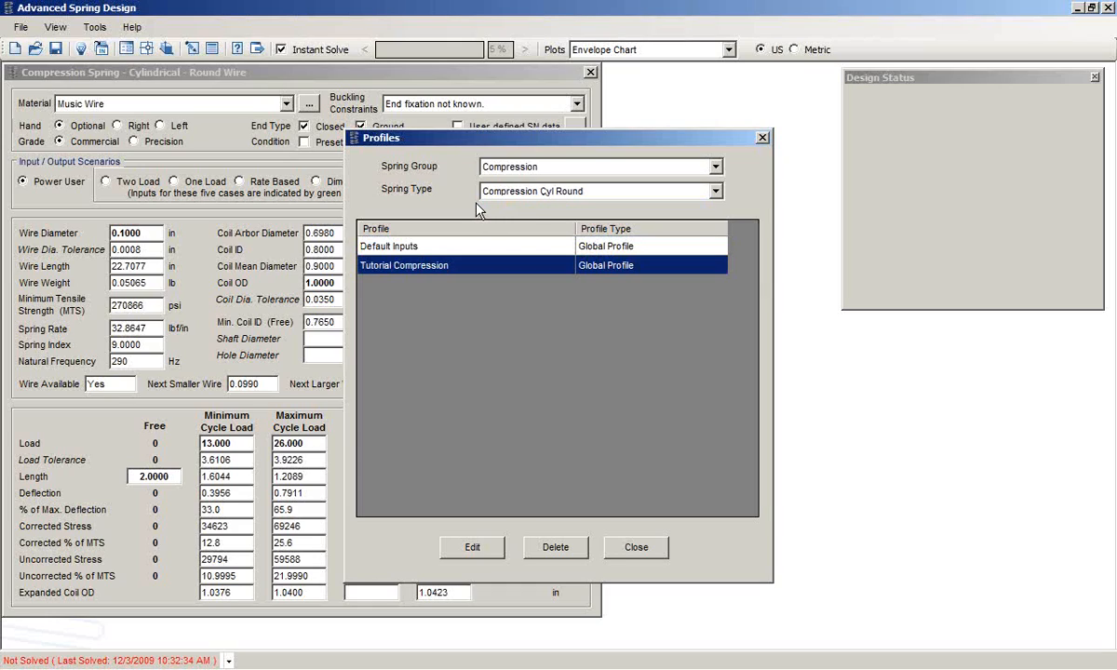
pyautogui.click(473, 548)
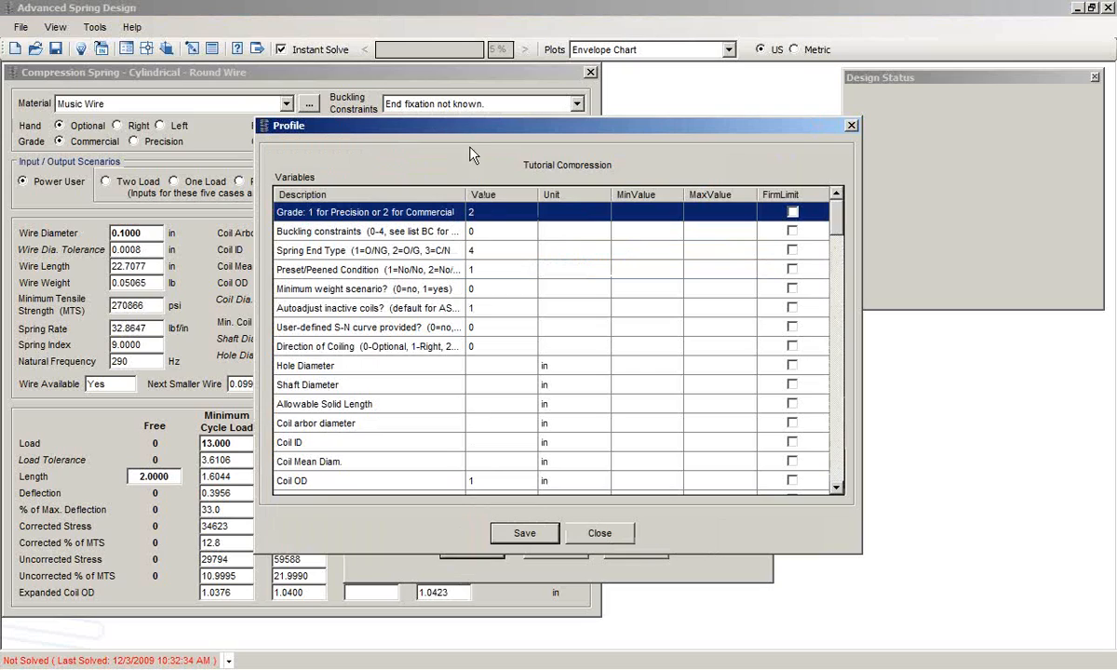
# Review the variables, values and limit settings of the Tutorial Compression profile, then close the profile management without changes.
pyautogui.moveTo(456, 131); pyautogui.dragTo(291, 93)
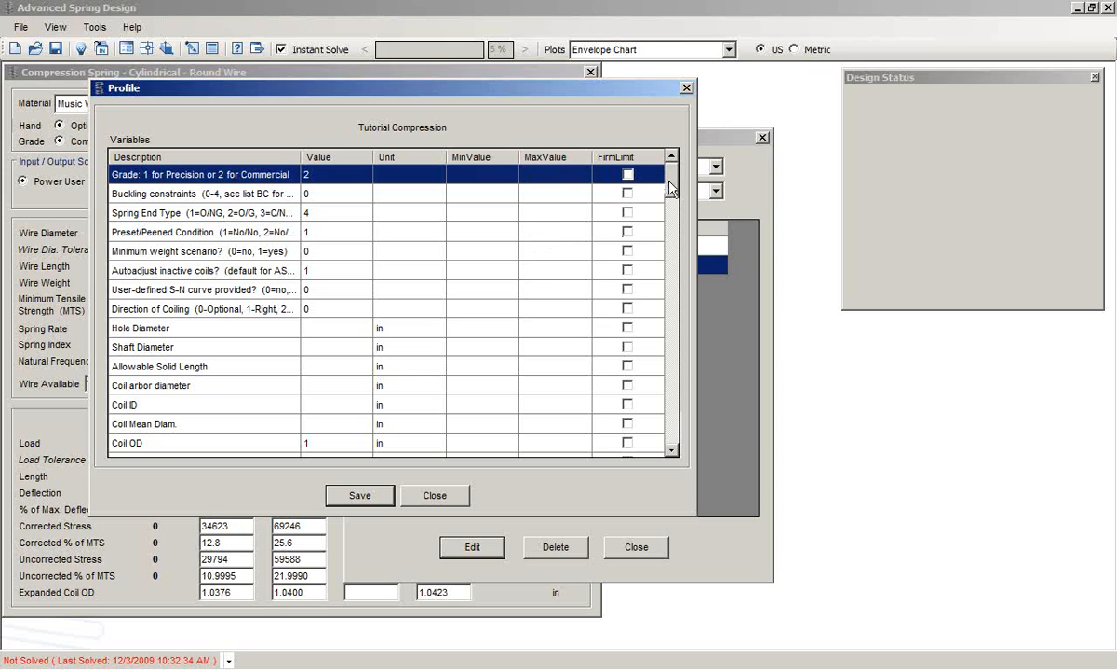
pyautogui.moveTo(677, 191)
pyautogui.mouseDown()
pyautogui.moveTo(690, 305)
pyautogui.moveTo(677, 184)
pyautogui.mouseUp()
pyautogui.click(431, 496)
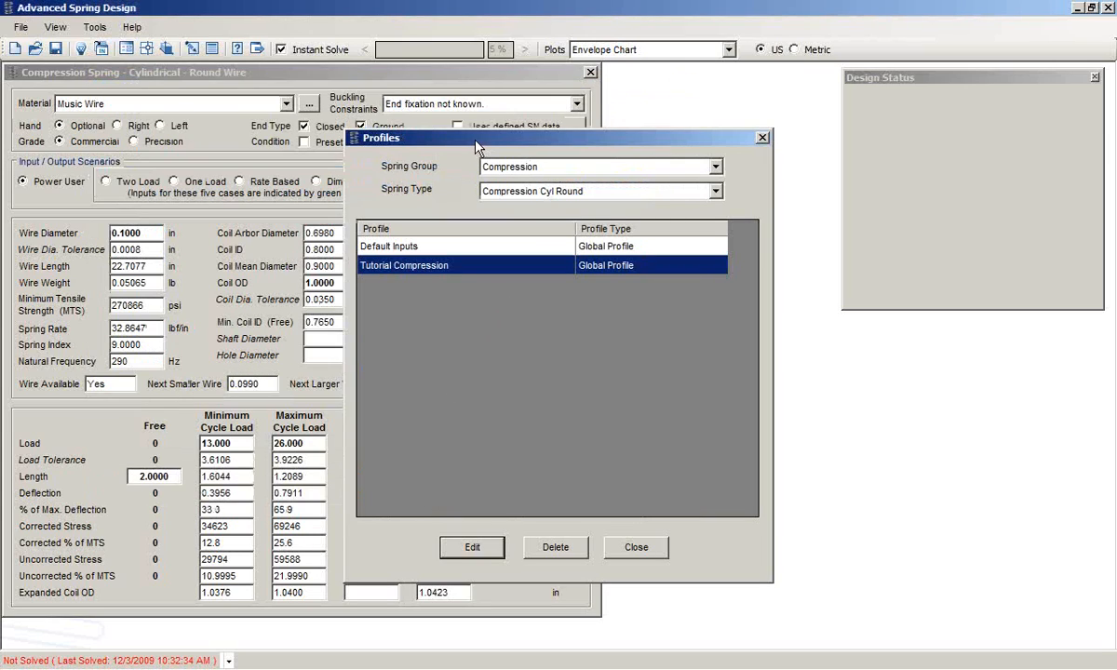
pyautogui.moveTo(475, 142); pyautogui.dragTo(333, 135)
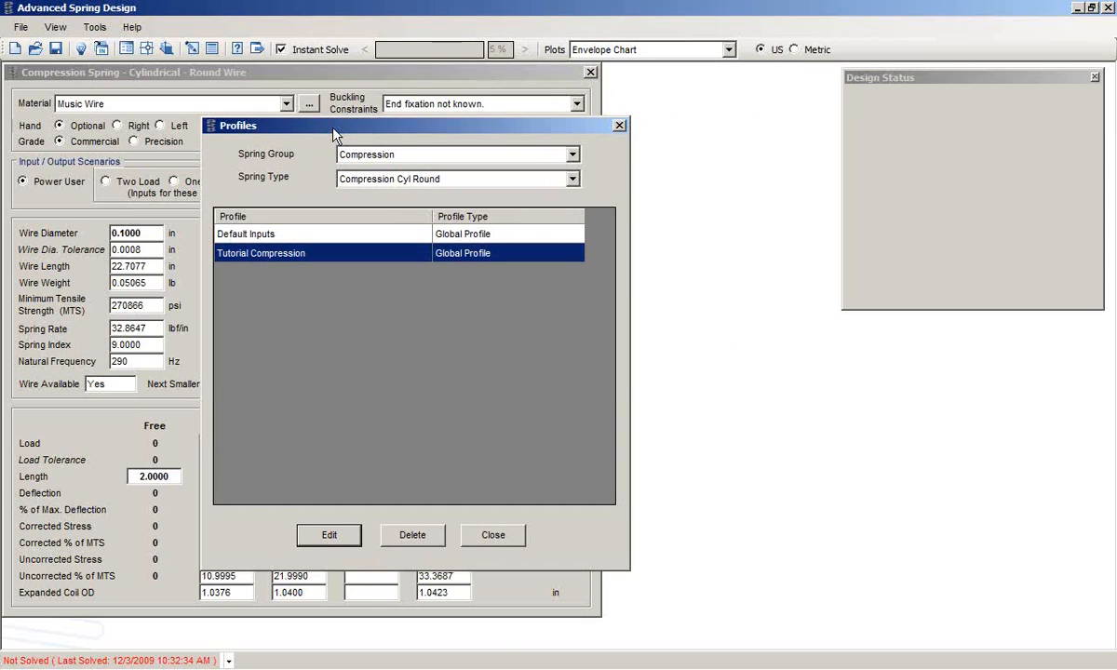
pyautogui.click(491, 538)
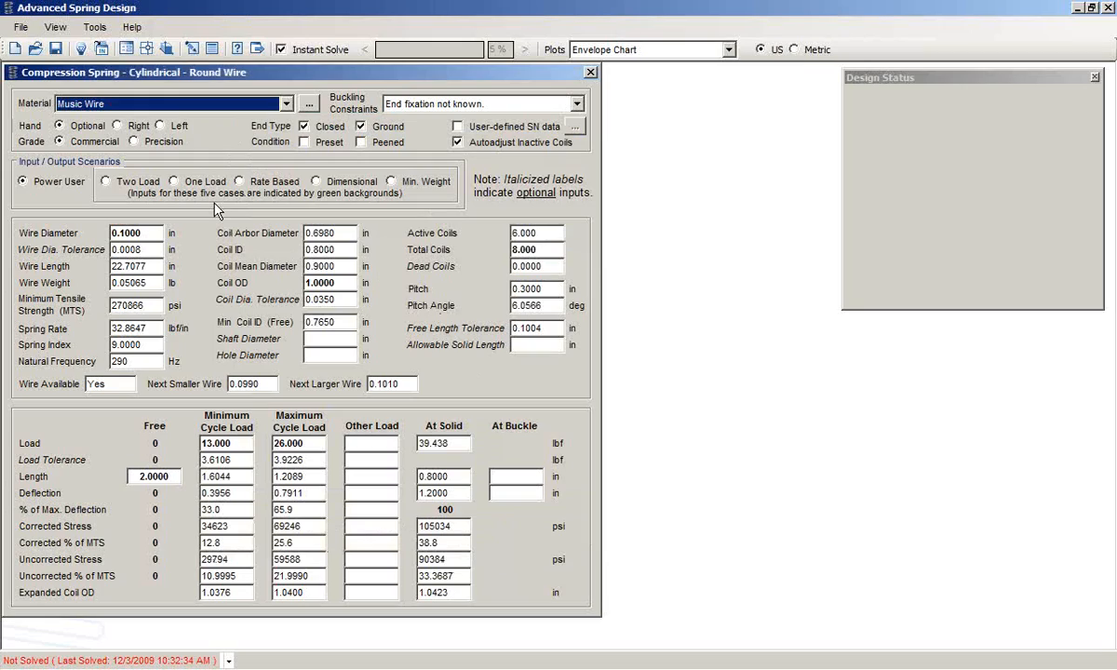